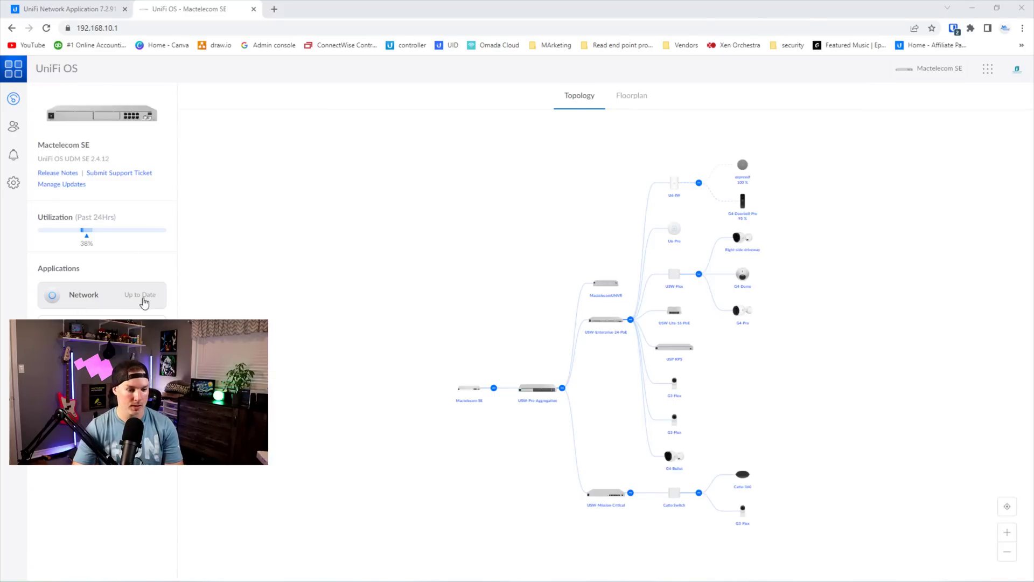
# Confirm Network 7.2.91 is up to date in UniFi OS Updates, keeping the release channel on Official.
pyautogui.click(13, 184)
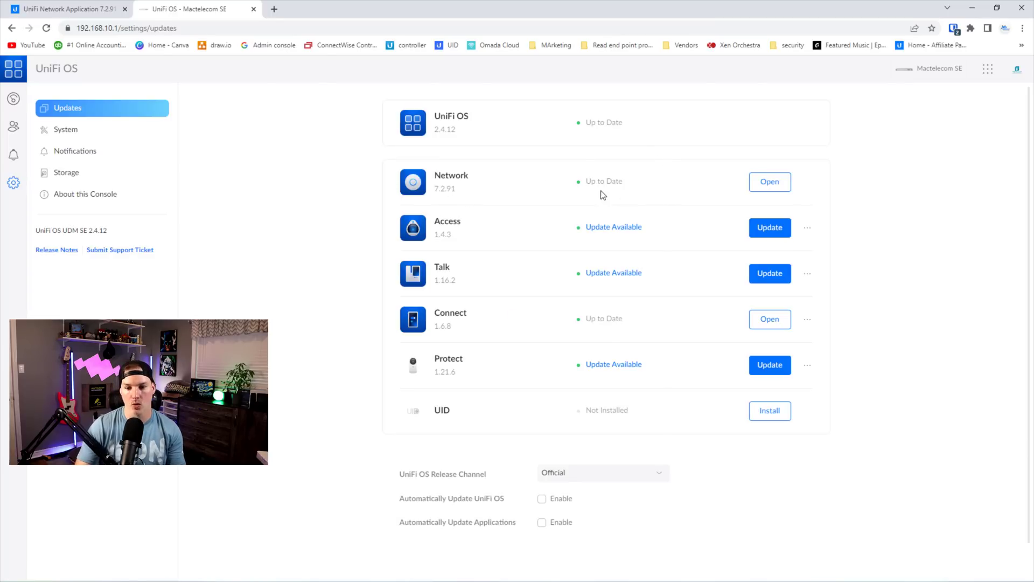
pyautogui.scroll(-1, 606, 194)
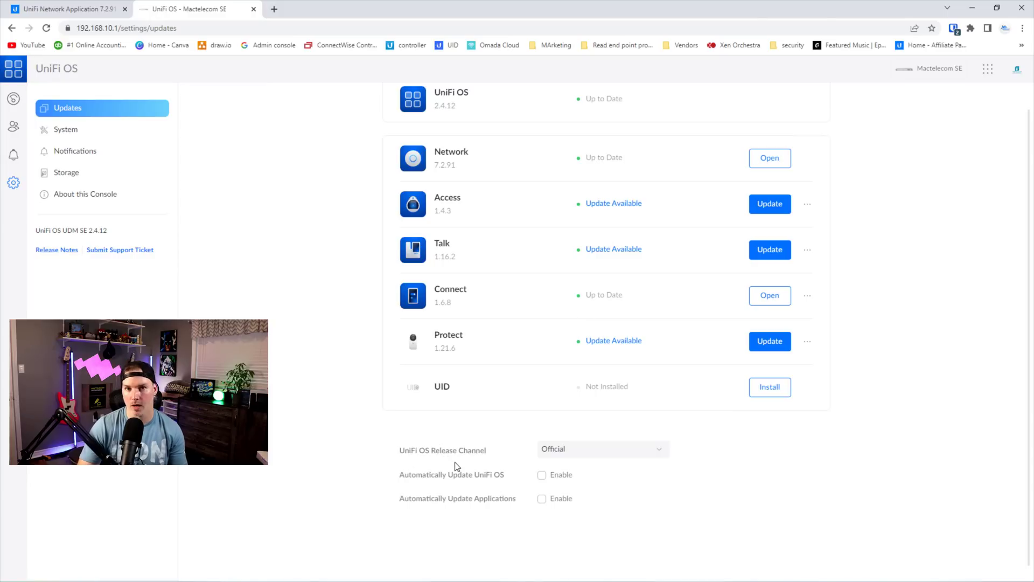
pyautogui.click(585, 459)
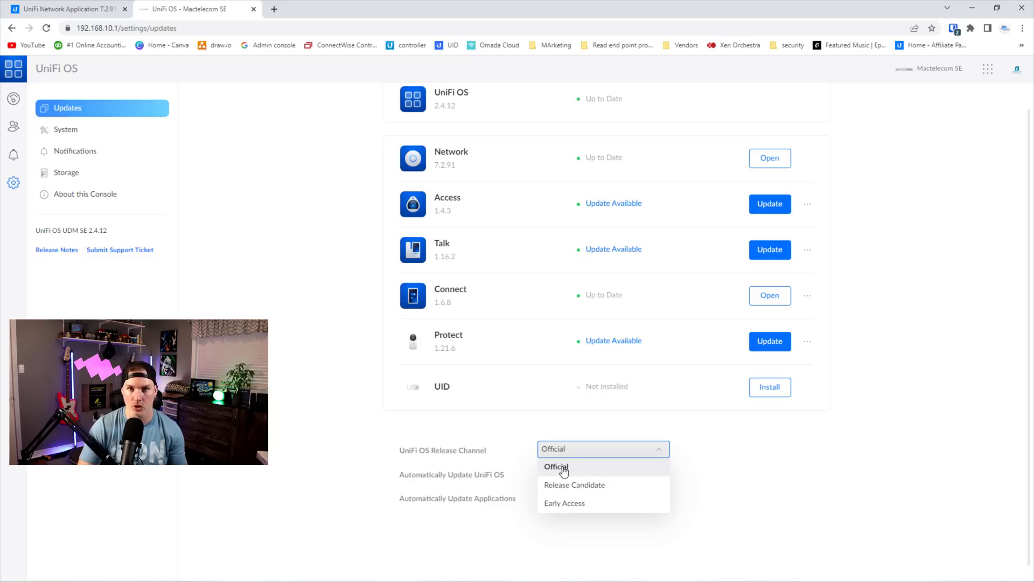
pyautogui.click(563, 470)
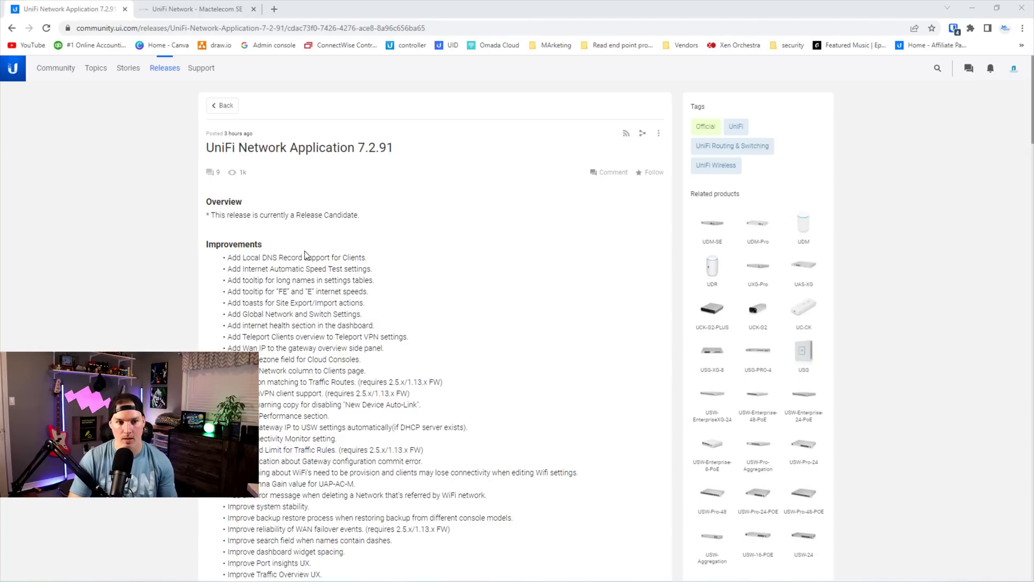
# Return to the UniFi Network tab to view the client devices list.
pyautogui.click(245, 9)
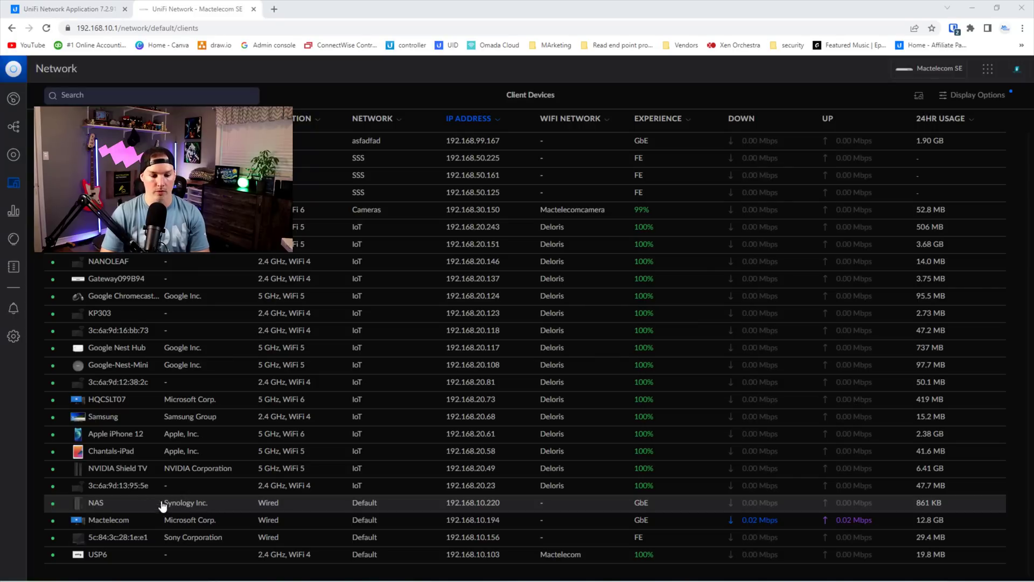
# Enable Fixed IP 192.168.10.220 and Local DNS Record nas.mactelecom.com in the NAS client's settings, and apply.
pyautogui.click(194, 507)
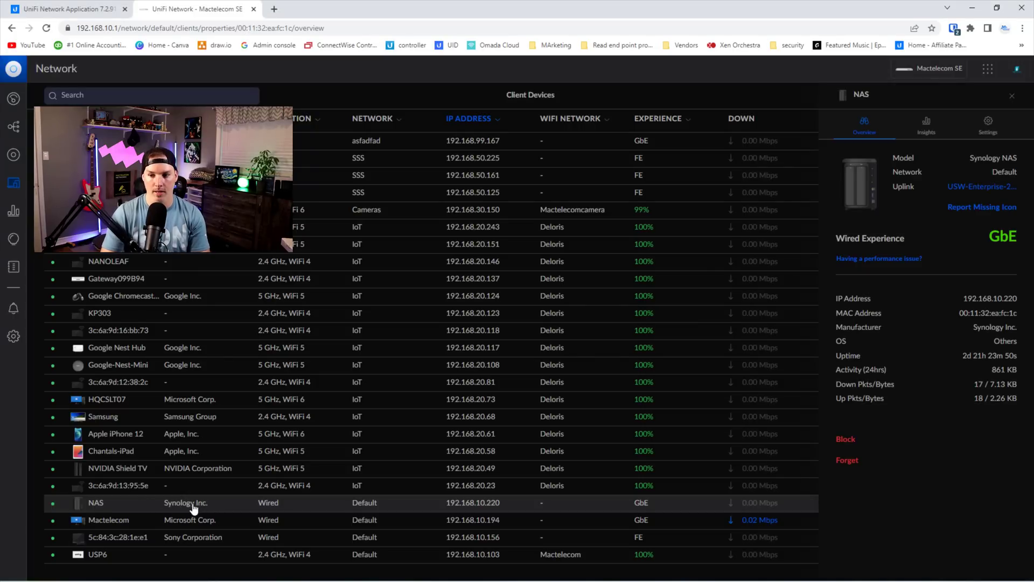
pyautogui.click(987, 129)
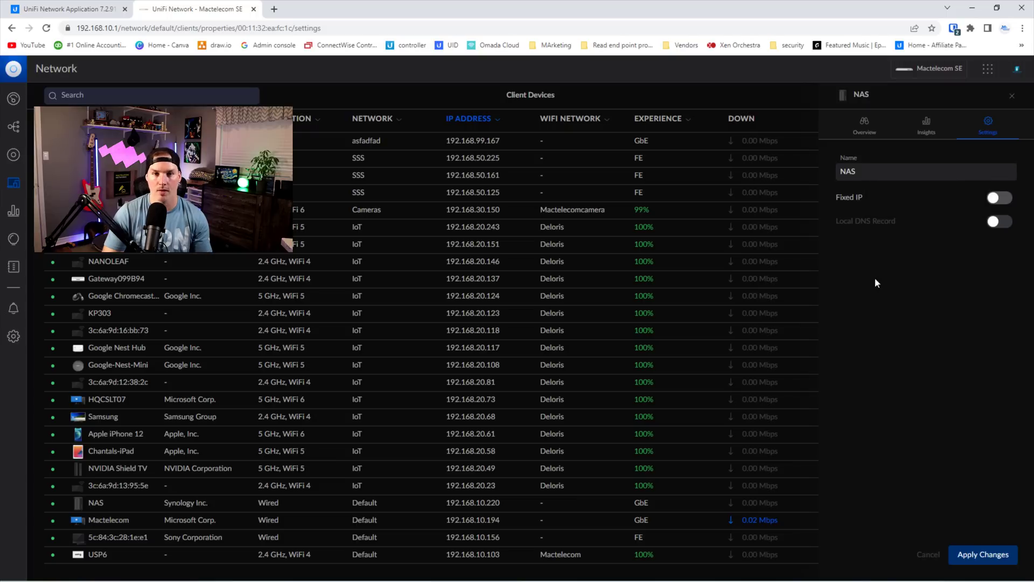
pyautogui.click(1006, 201)
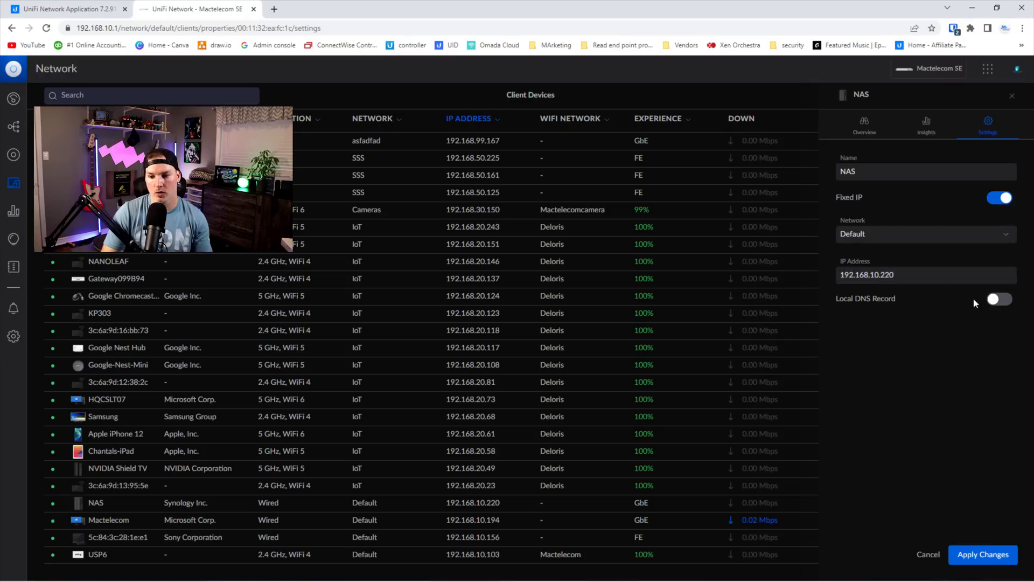
pyautogui.click(995, 300)
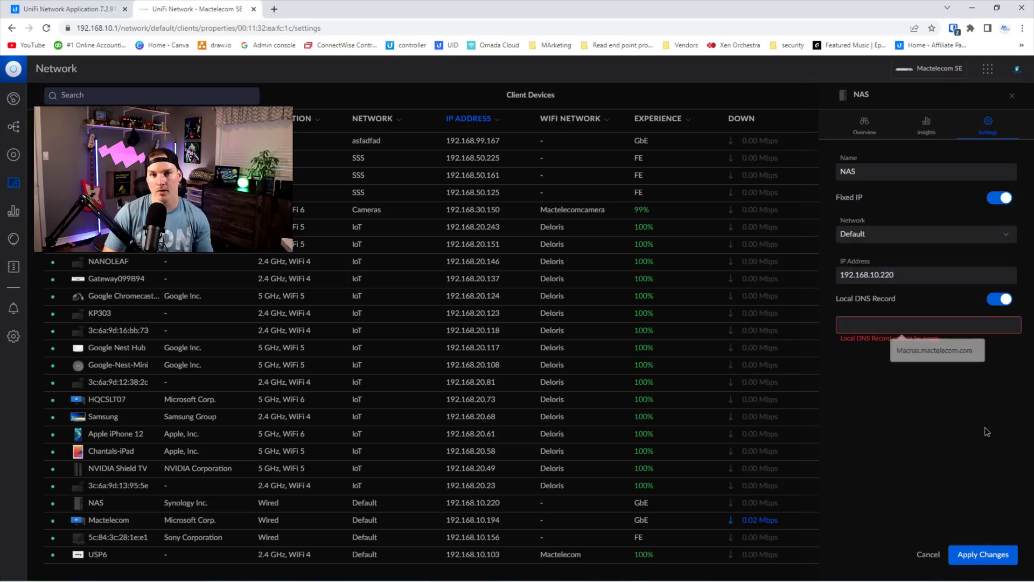
pyautogui.click(905, 326)
pyautogui.write('nac')
pyautogui.write('.mactelecom.com')
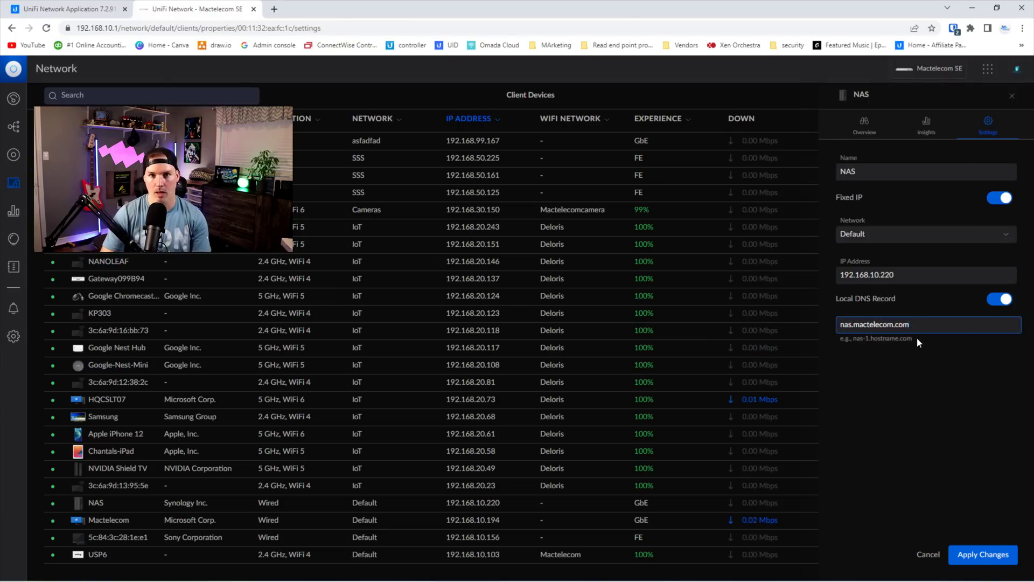
pyautogui.press('Return')
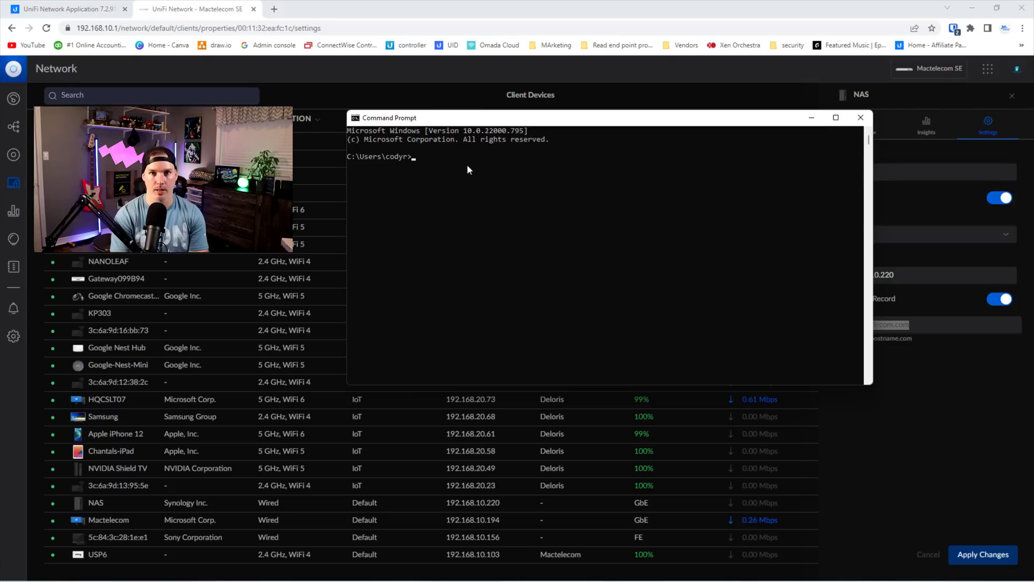
# Ping nas.mactelecom.com in Command Prompt to confirm it resolves to 192.168.10.220.
pyautogui.write('ping nas.mactelecom.com')
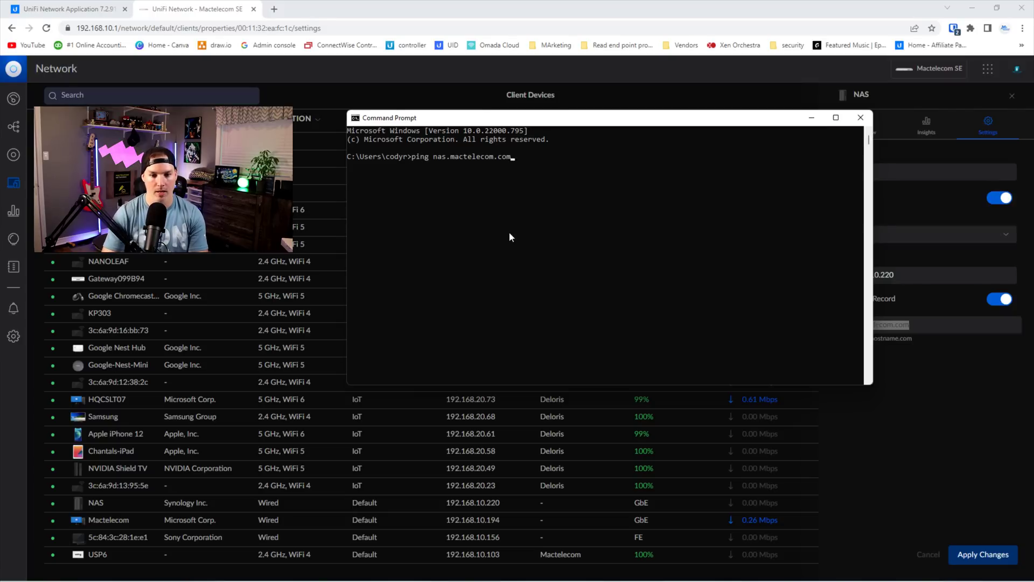
pyautogui.press('Return')
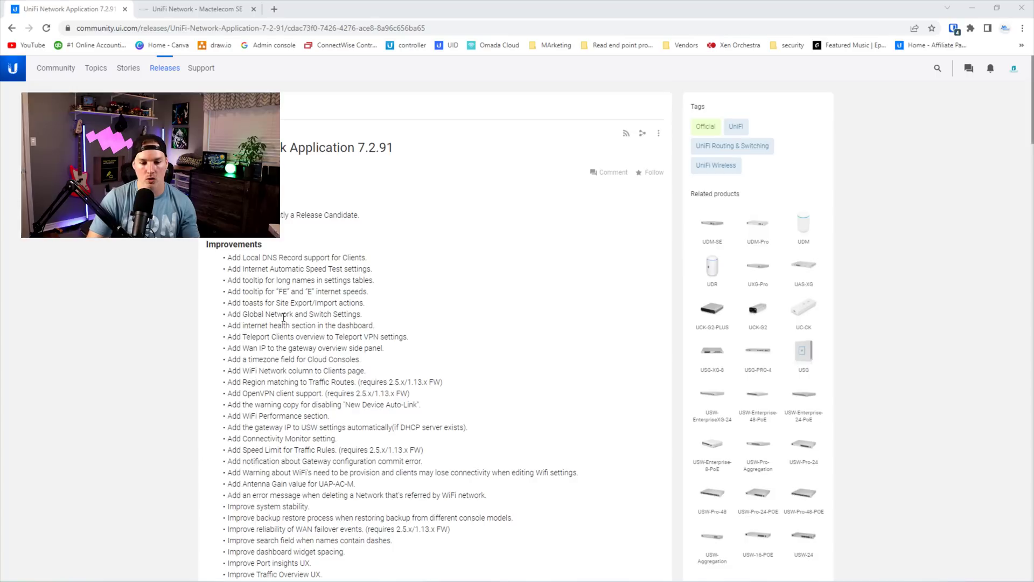
# Highlight the Global Network/Switch Settings and Automatic Speed Test release notes, then return to UniFi Network.
pyautogui.moveTo(283, 317); pyautogui.dragTo(243, 318)
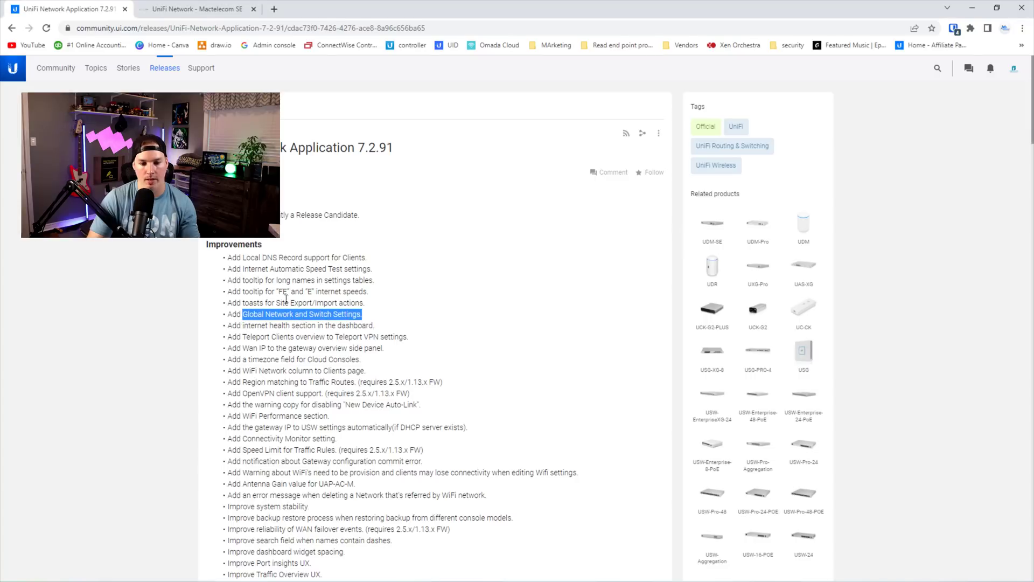
pyautogui.moveTo(269, 267); pyautogui.dragTo(381, 273)
pyautogui.click(340, 90)
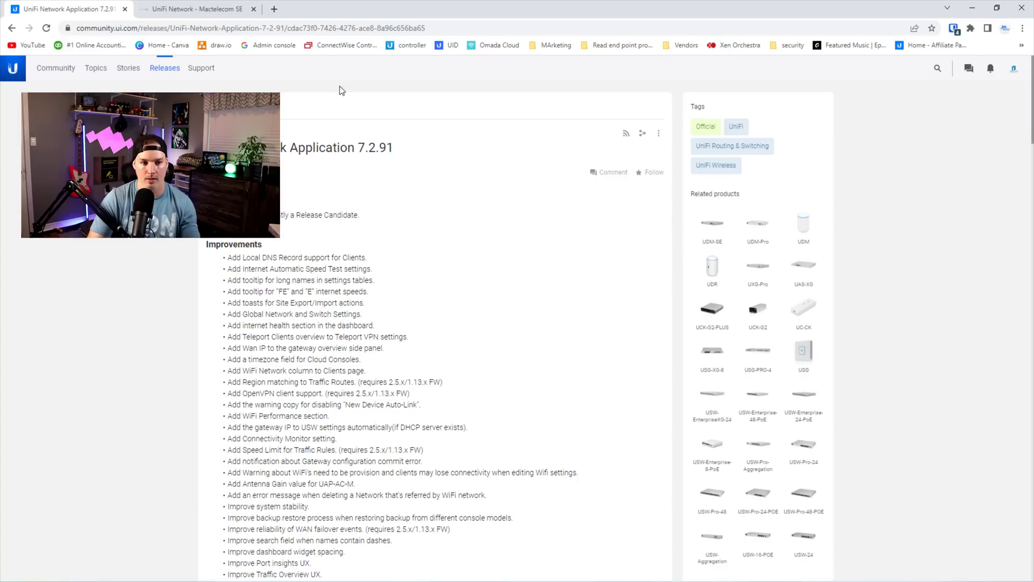
pyautogui.click(183, 8)
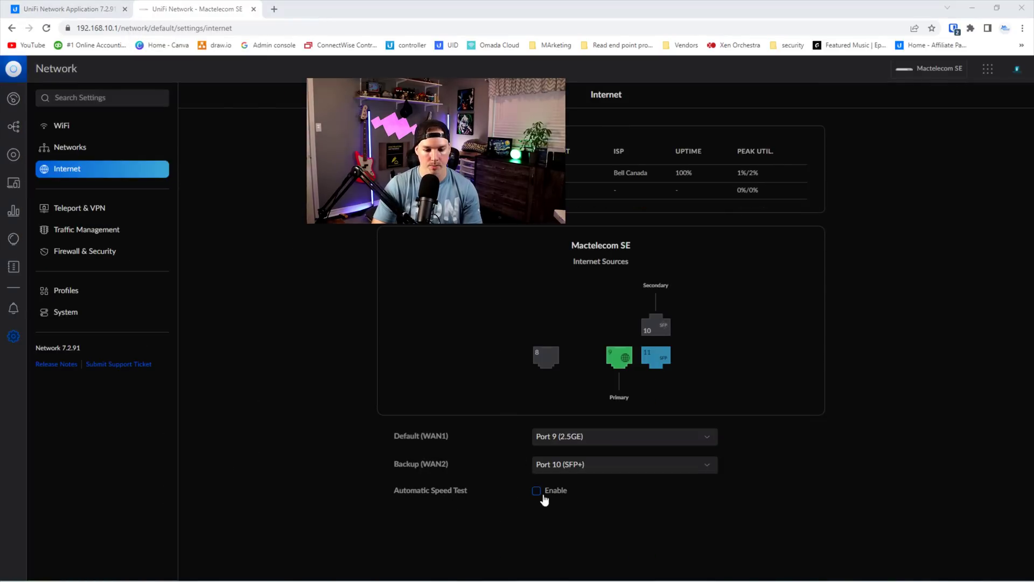
# Enable the automatic speed test and review which ports can serve as the Backup (WAN2).
pyautogui.click(541, 495)
pyautogui.scroll(-1, 548, 496)
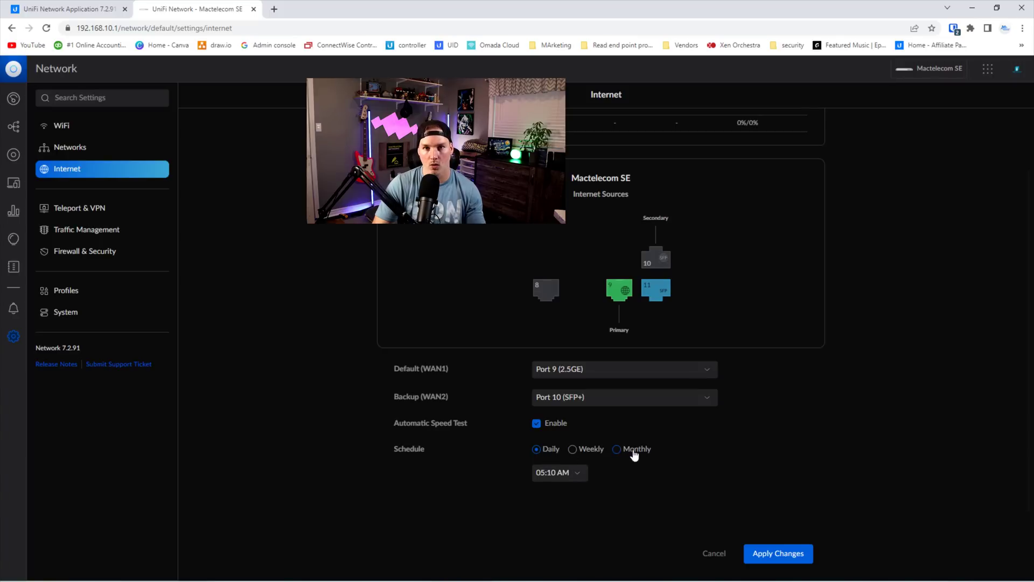
pyautogui.scroll(1, 648, 464)
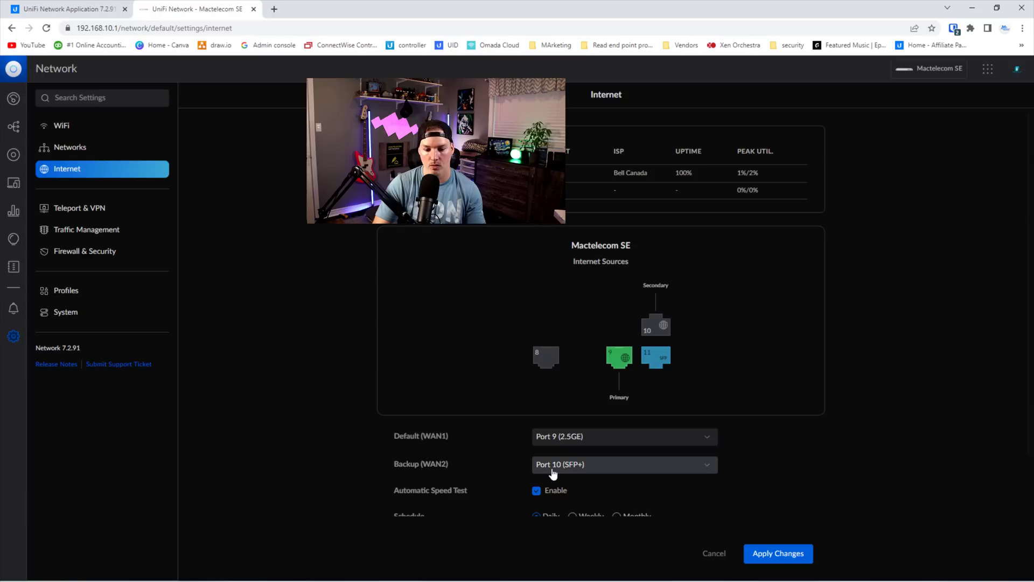
pyautogui.click(595, 468)
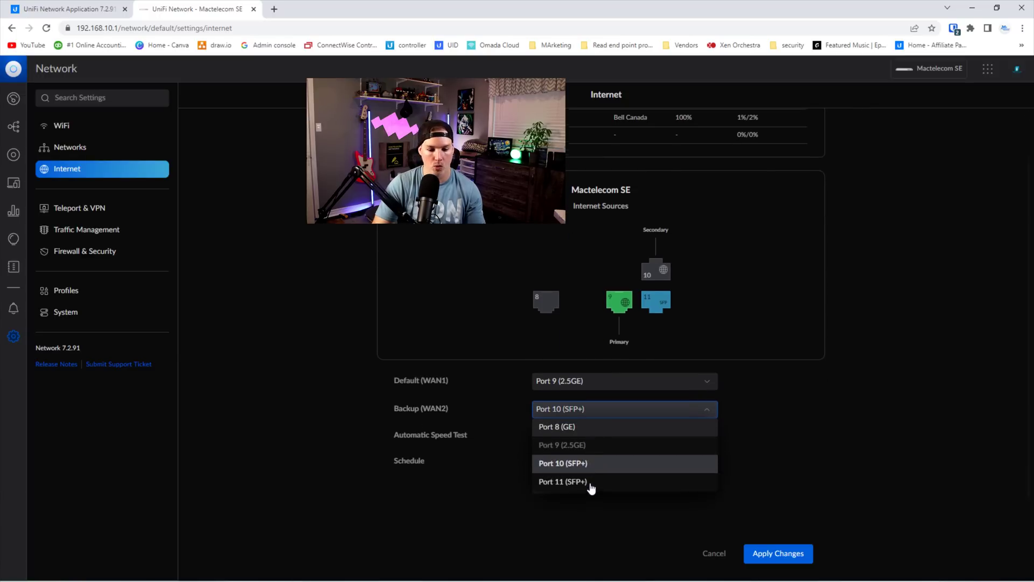
pyautogui.scroll(-1, 590, 488)
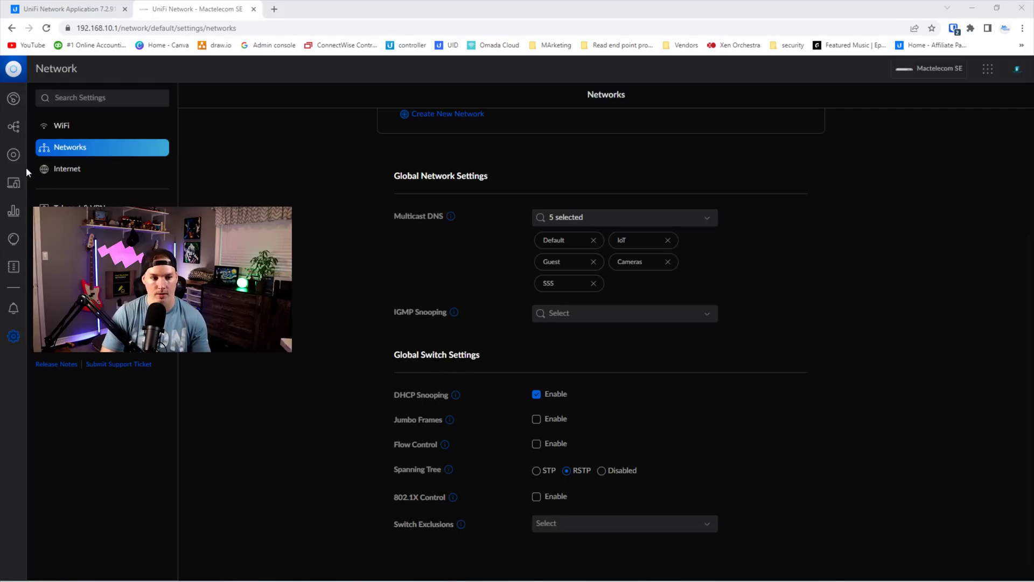
# Open the Devices list to review the Catio Switch details.
pyautogui.click(15, 157)
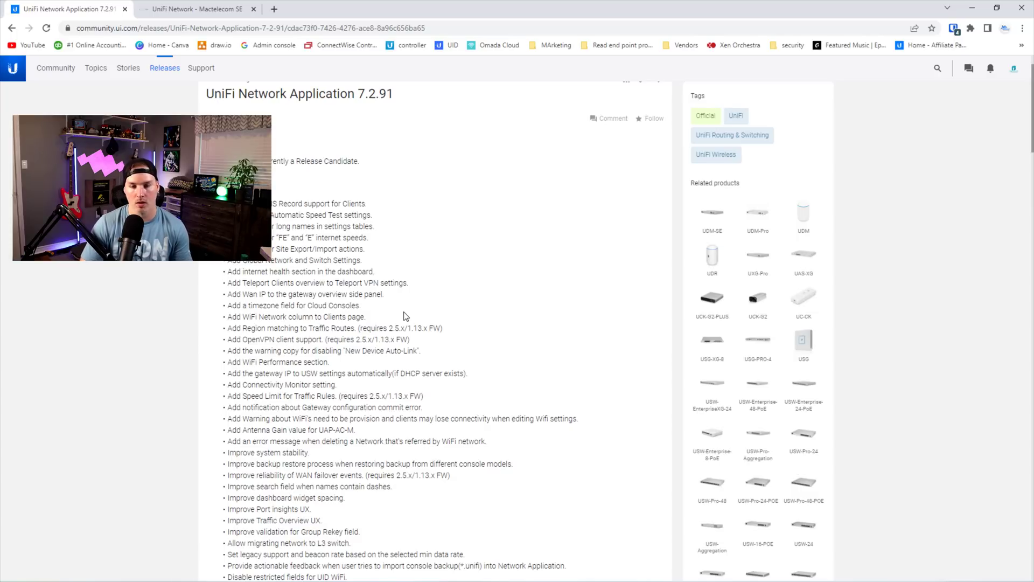
# Highlight the WiFi Network column, Teleport Clients overview and internet health release notes.
pyautogui.moveTo(374, 317); pyautogui.dragTo(251, 316)
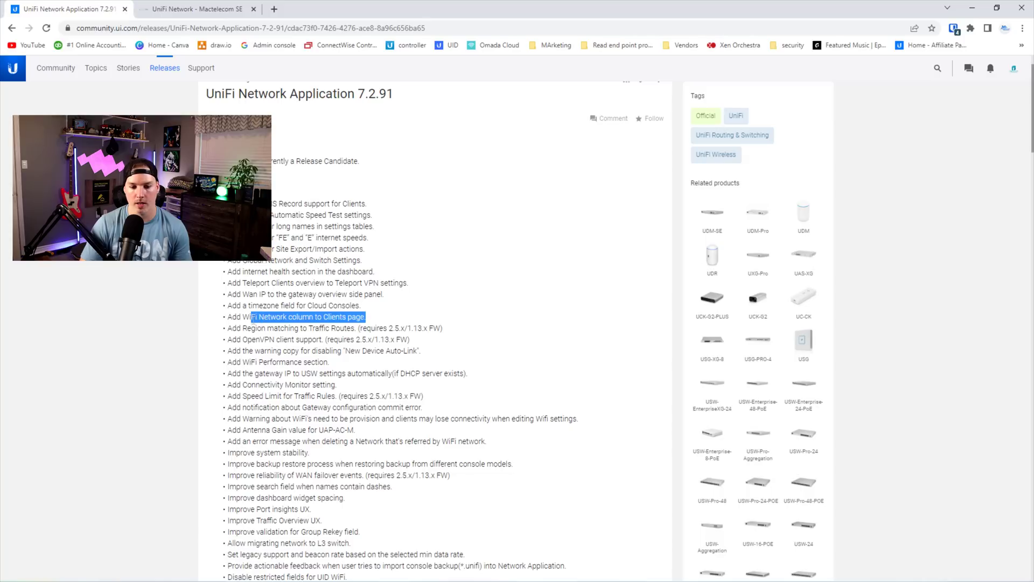
pyautogui.moveTo(329, 283); pyautogui.dragTo(379, 282)
pyautogui.moveTo(249, 271); pyautogui.dragTo(358, 271)
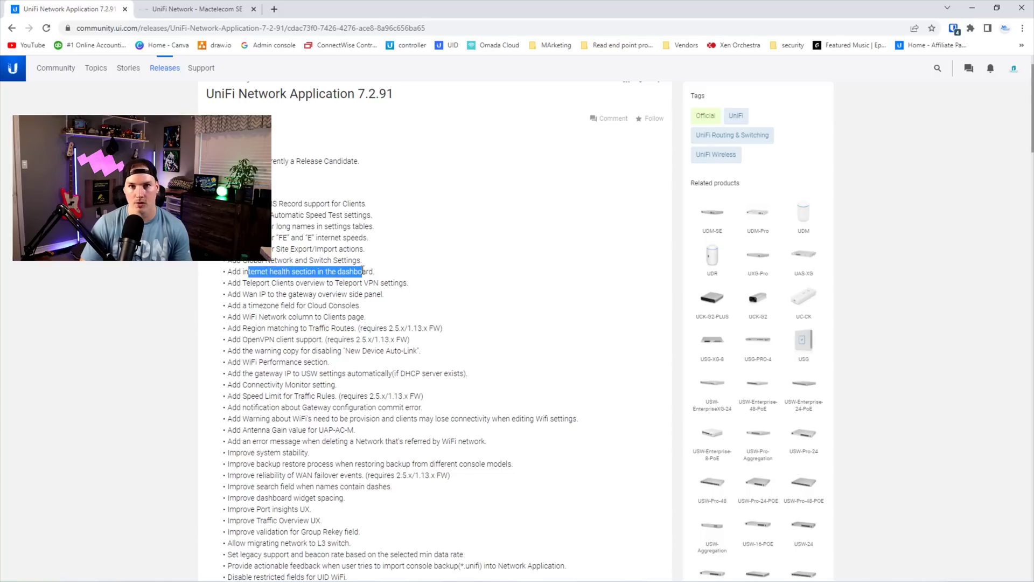
# On the dashboard, point out the Internet Health timeline from 07:15 PM through the 01:15 AM mark.
pyautogui.click(204, 8)
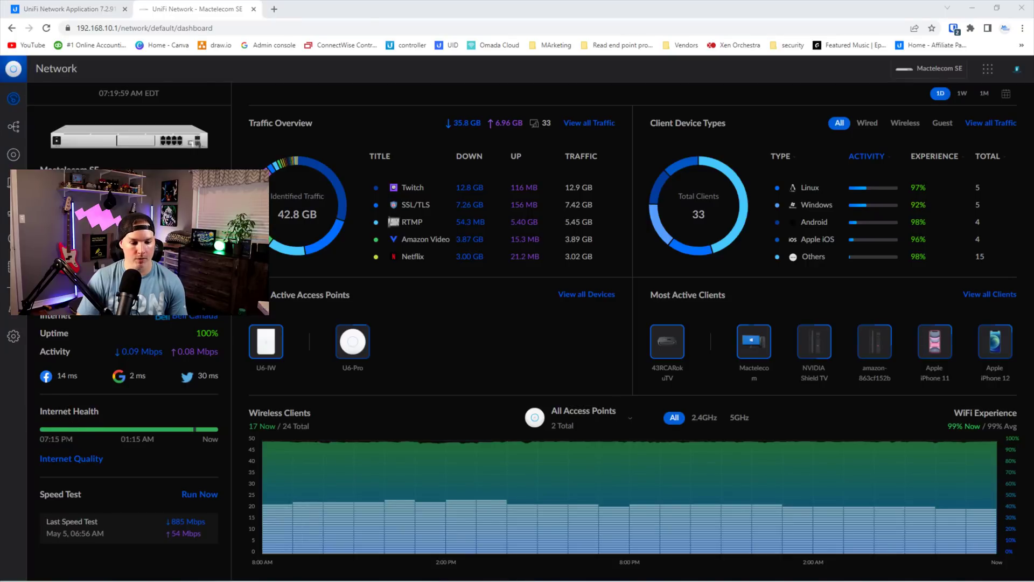
pyautogui.moveTo(79, 440); pyautogui.dragTo(44, 439)
pyautogui.moveTo(121, 439); pyautogui.dragTo(162, 439)
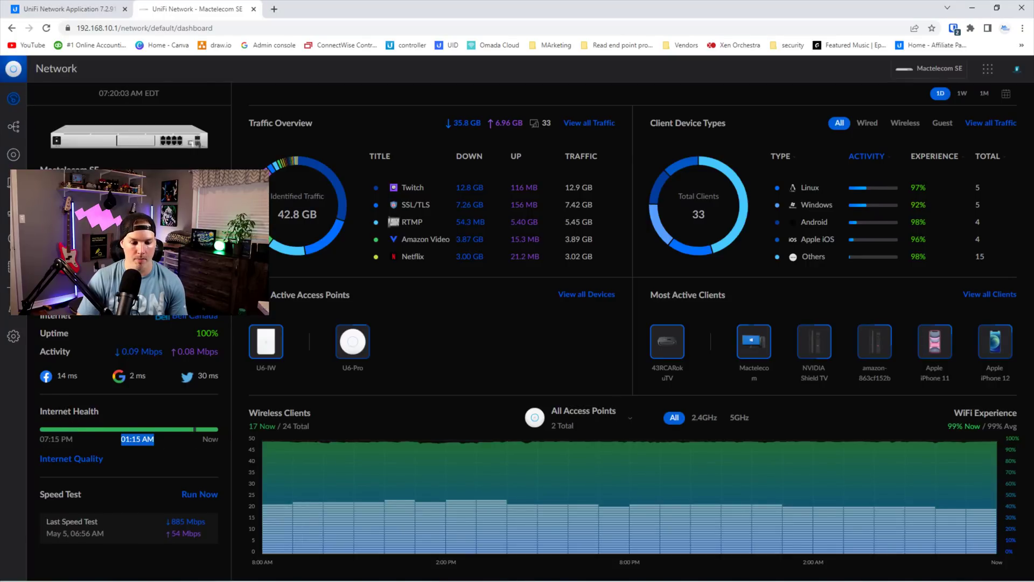
# Open the Bell Canada Internet Quality panel, inspect its latency chart, and expand the Internet Event Logs.
pyautogui.click(81, 463)
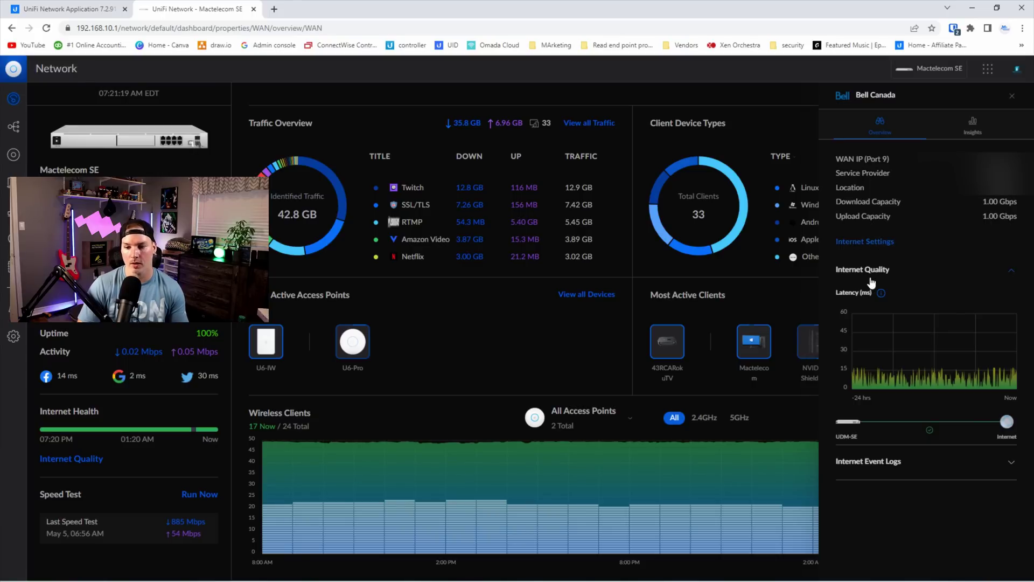
pyautogui.moveTo(897, 382)
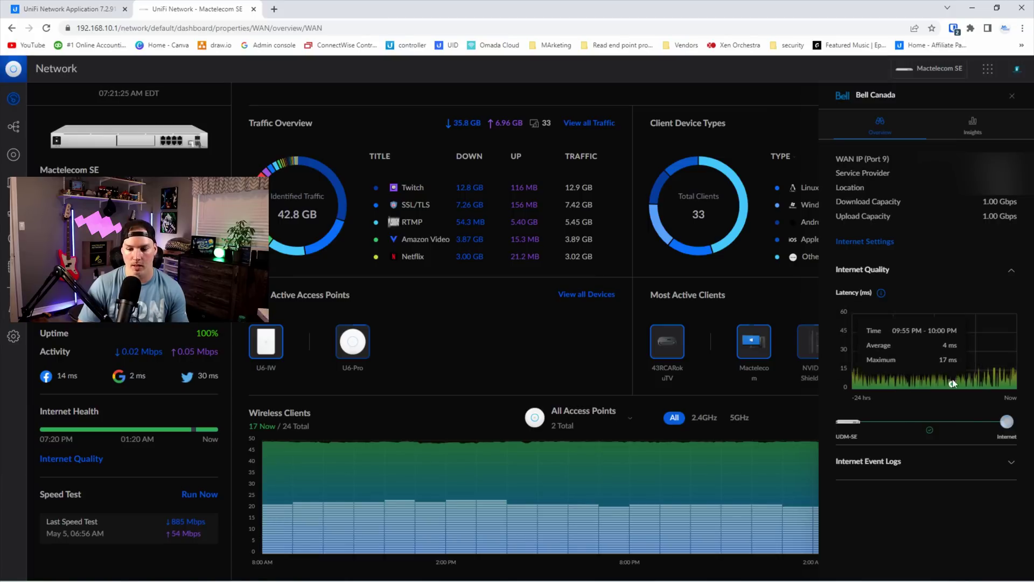
pyautogui.click(915, 461)
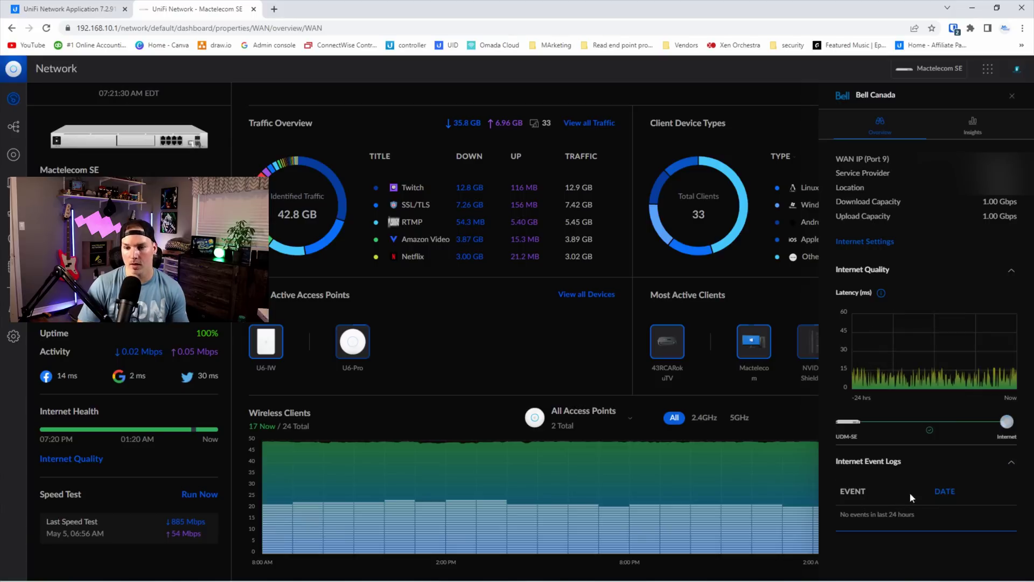
# View the WAN's Insights panel and open its Speed Test Settings.
pyautogui.click(972, 127)
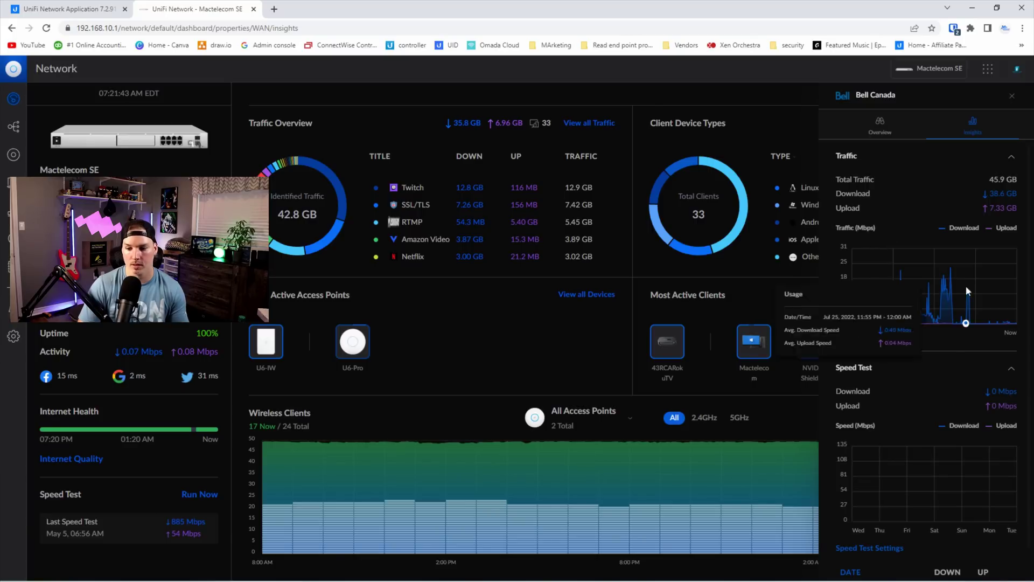
pyautogui.scroll(-1, 883, 521)
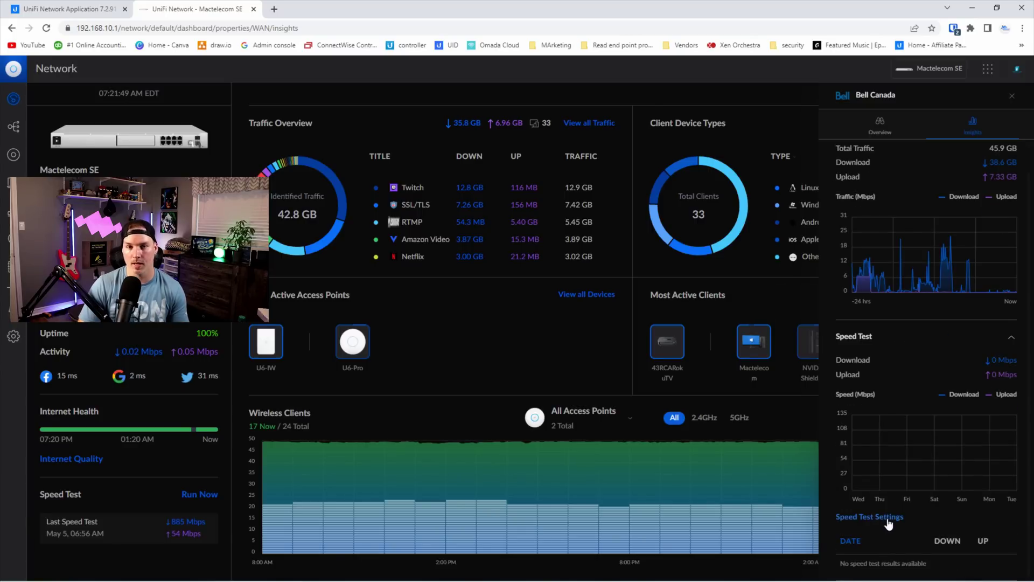
pyautogui.click(883, 519)
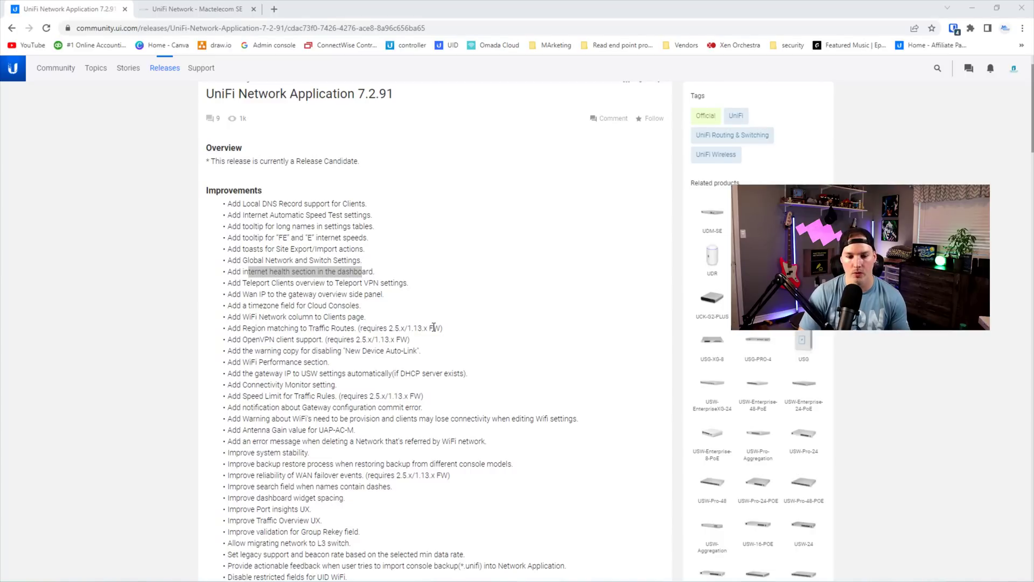
# Highlight the Region matching to Traffic Routes item and the OpenVPN item's firmware requirement.
pyautogui.moveTo(265, 328); pyautogui.dragTo(375, 329)
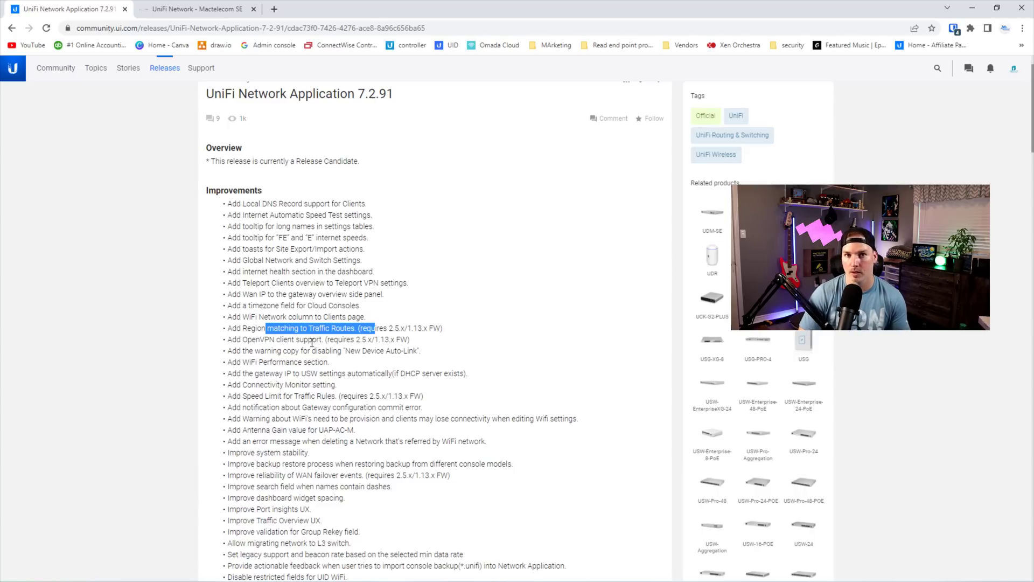
pyautogui.moveTo(330, 339); pyautogui.dragTo(418, 341)
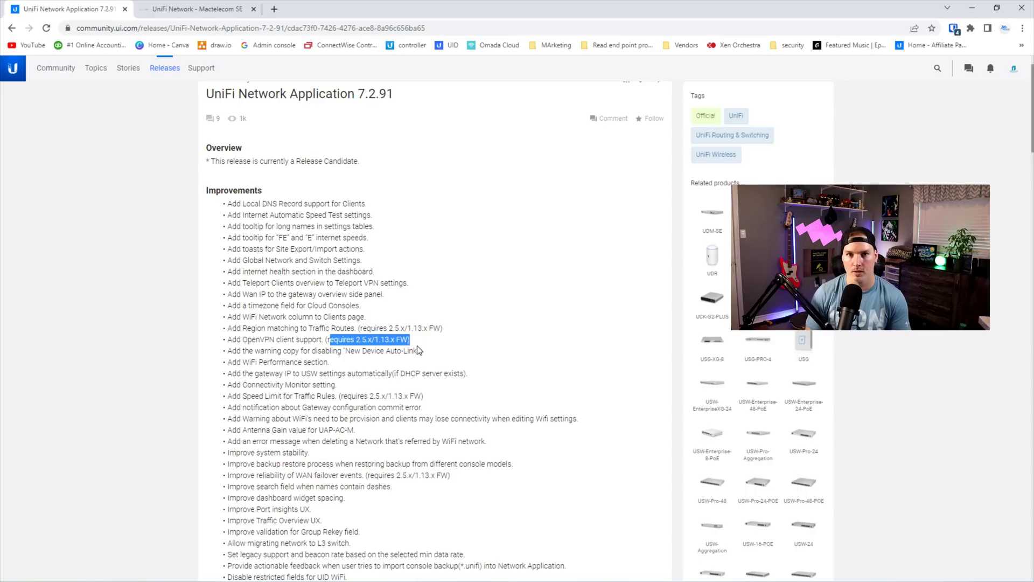
pyautogui.scroll(-1, 377, 334)
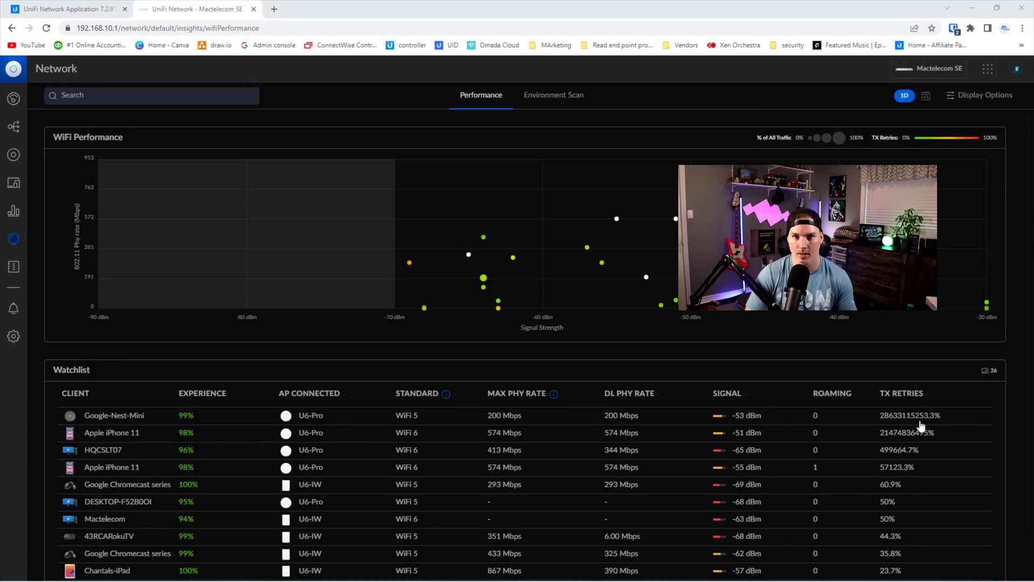
# Switch back to the 7.2.91 release notes tab.
pyautogui.hotkey('ctrl', 'shift', 'Tab')
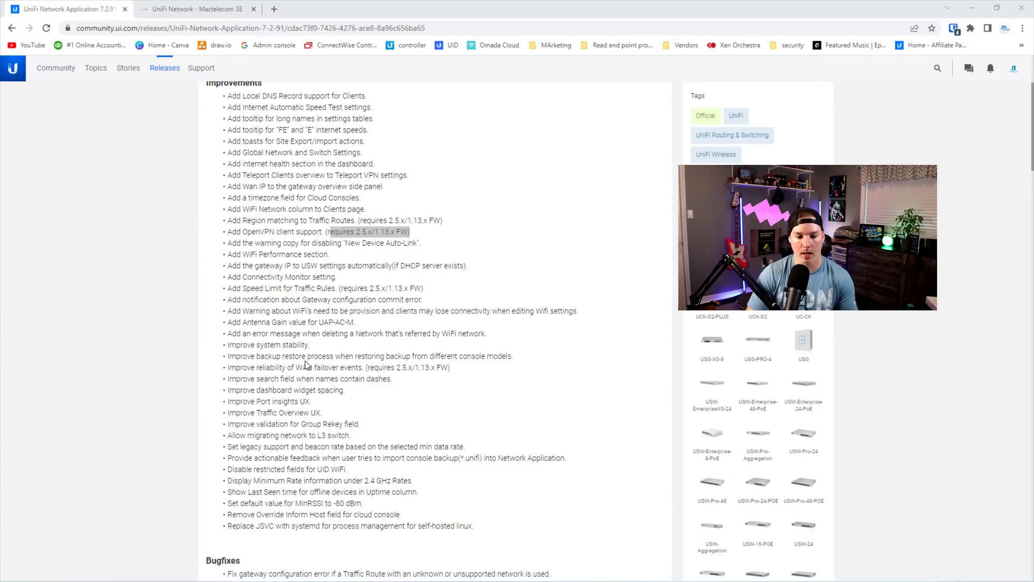
# Highlight the 2.5 firmware version on the WAN failover events line.
pyautogui.doubleClick(398, 370)
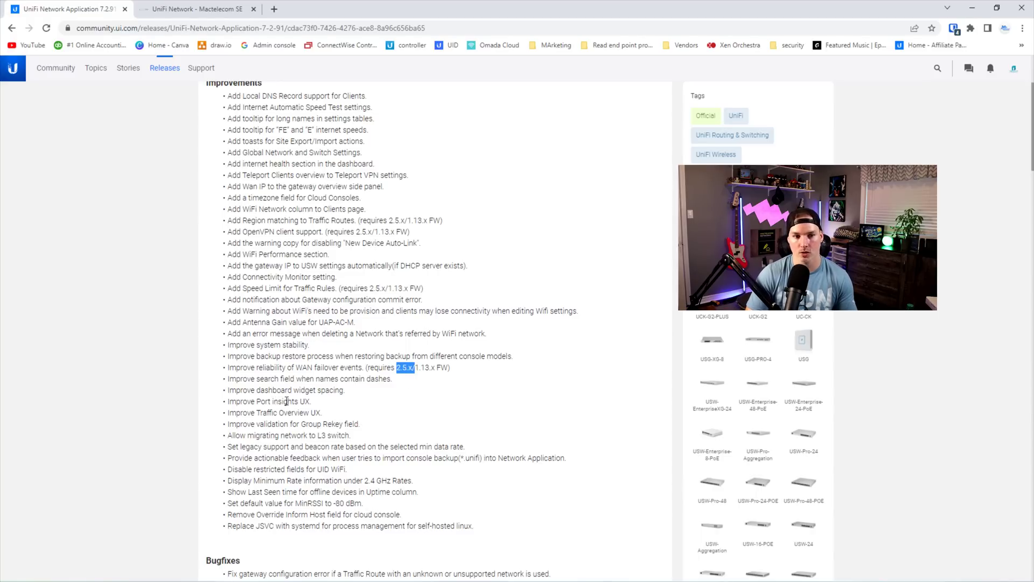
# Open the Port Management view for the USW-Enterprise-24-PoE switch.
pyautogui.click(215, 9)
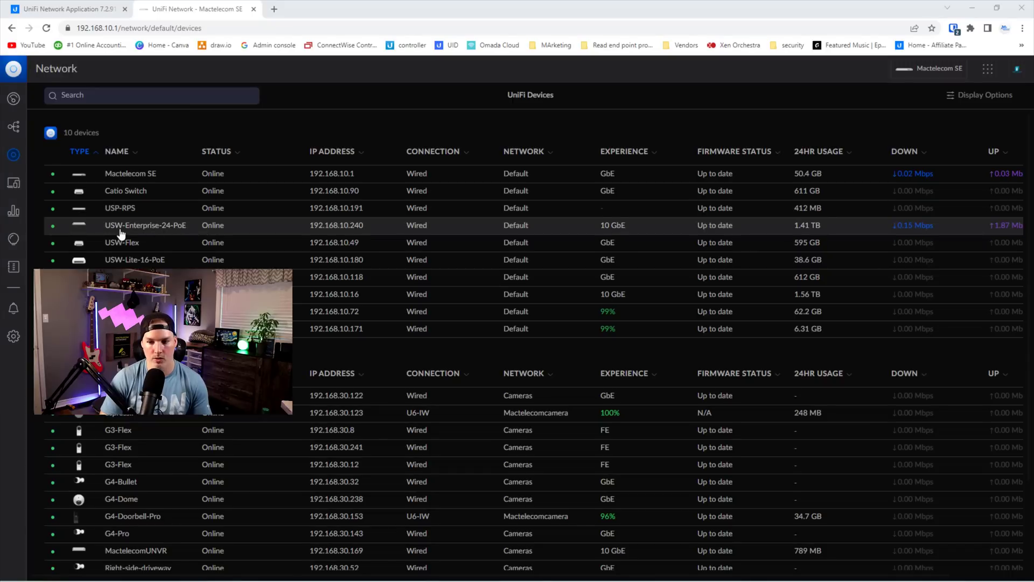
pyautogui.click(154, 227)
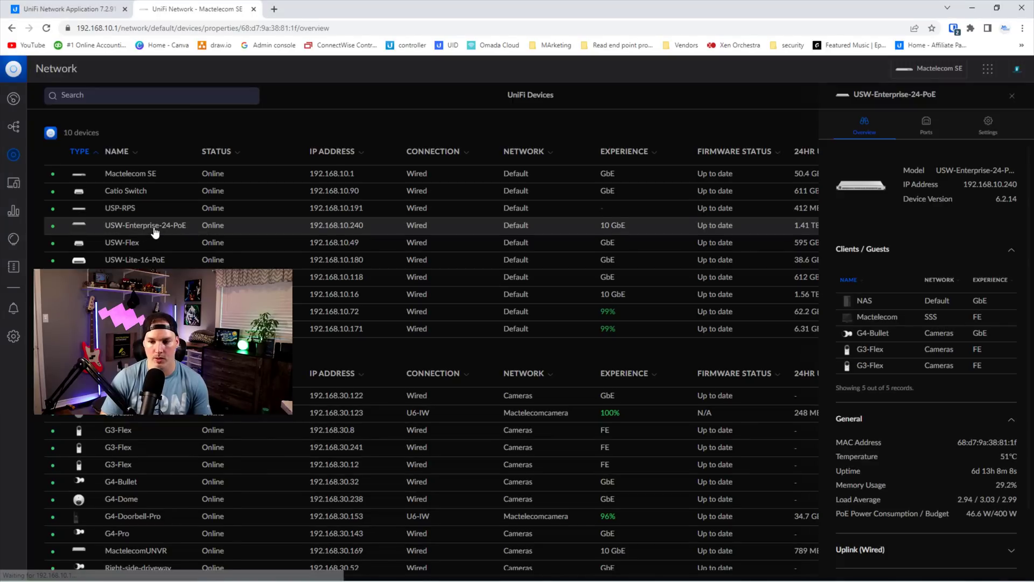
pyautogui.click(926, 125)
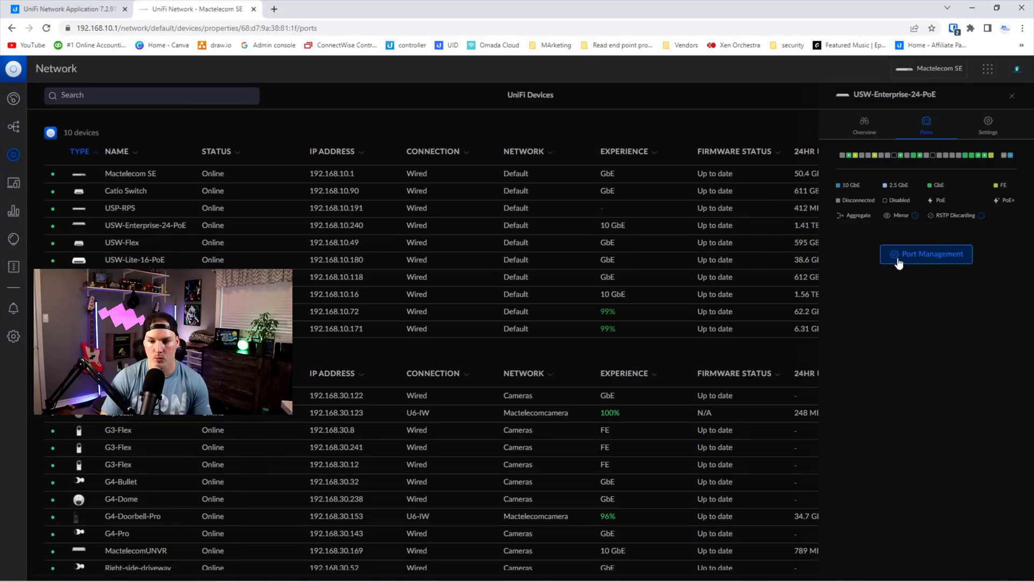
pyautogui.click(926, 256)
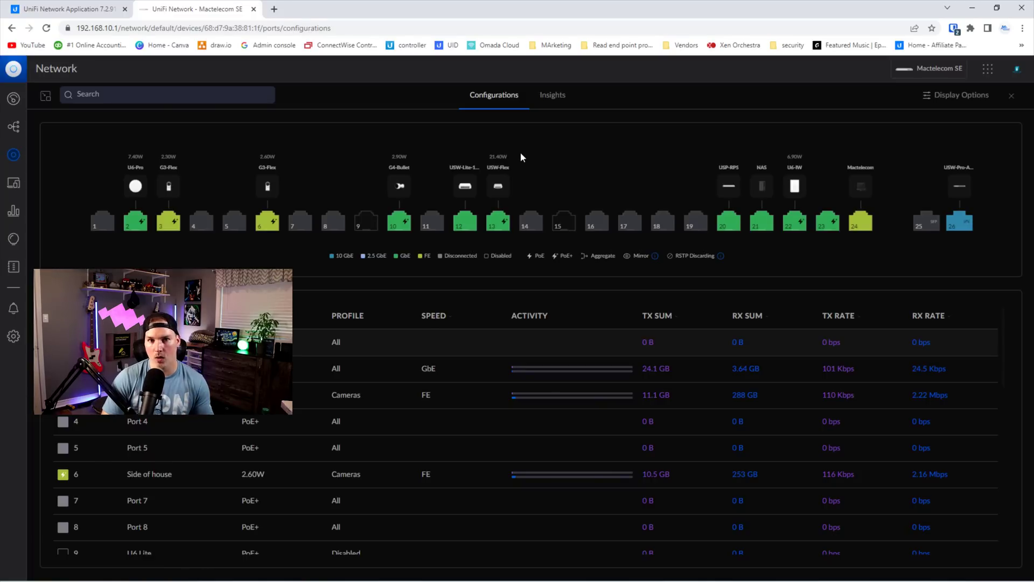
# Select ports 15, 16 and 17 for a combined edit.
pyautogui.click(569, 227)
pyautogui.click(595, 227)
pyautogui.click(636, 229)
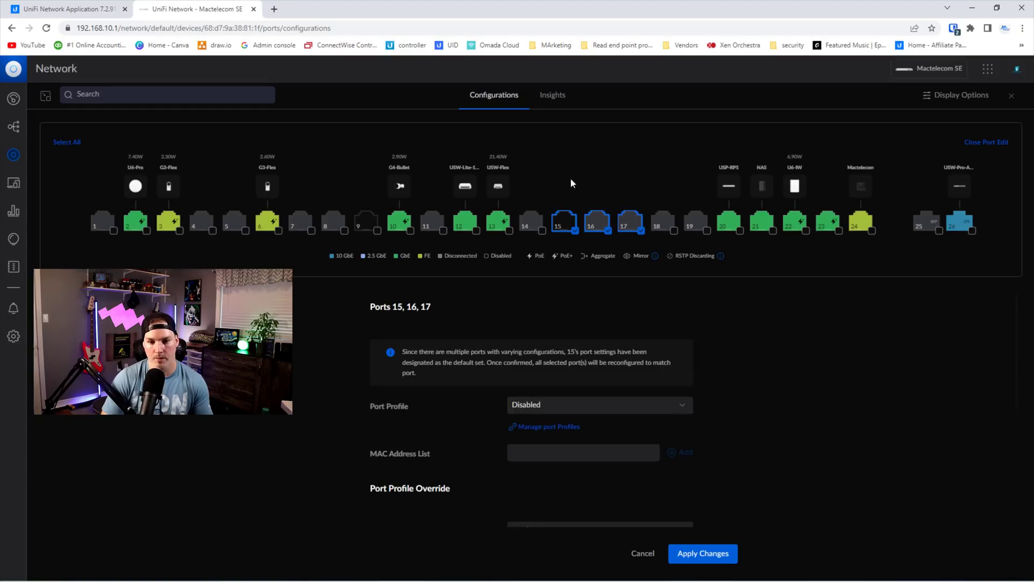
# View port Insights, cycling the chart through Packets, PoE Usage and back to Usage.
pyautogui.click(554, 98)
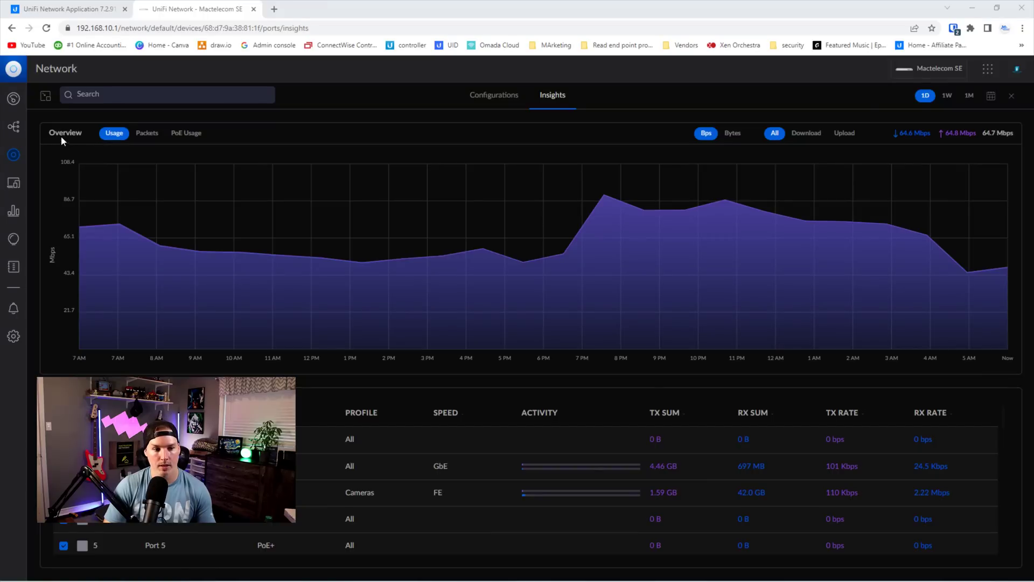
pyautogui.click(146, 135)
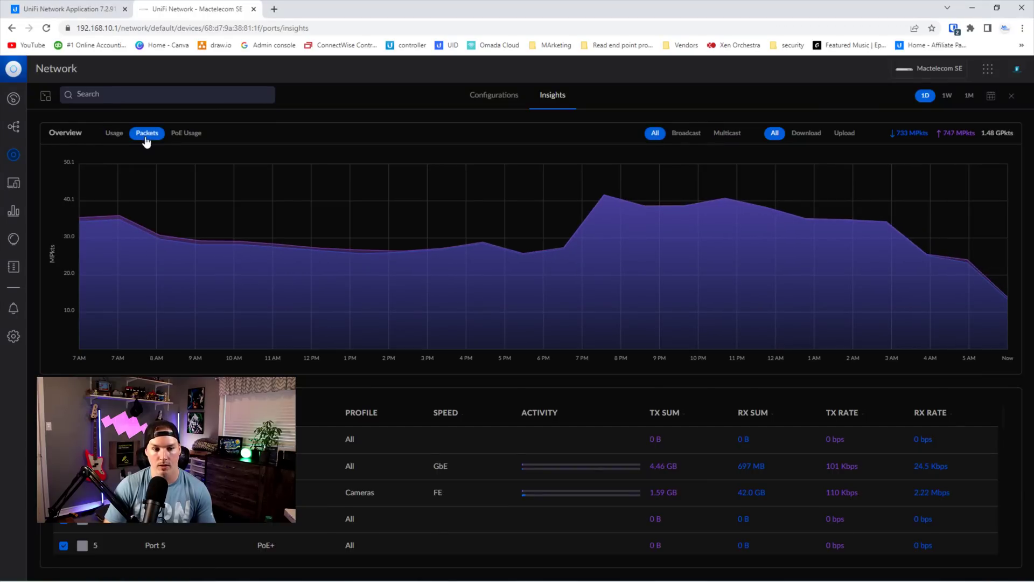
pyautogui.click(182, 144)
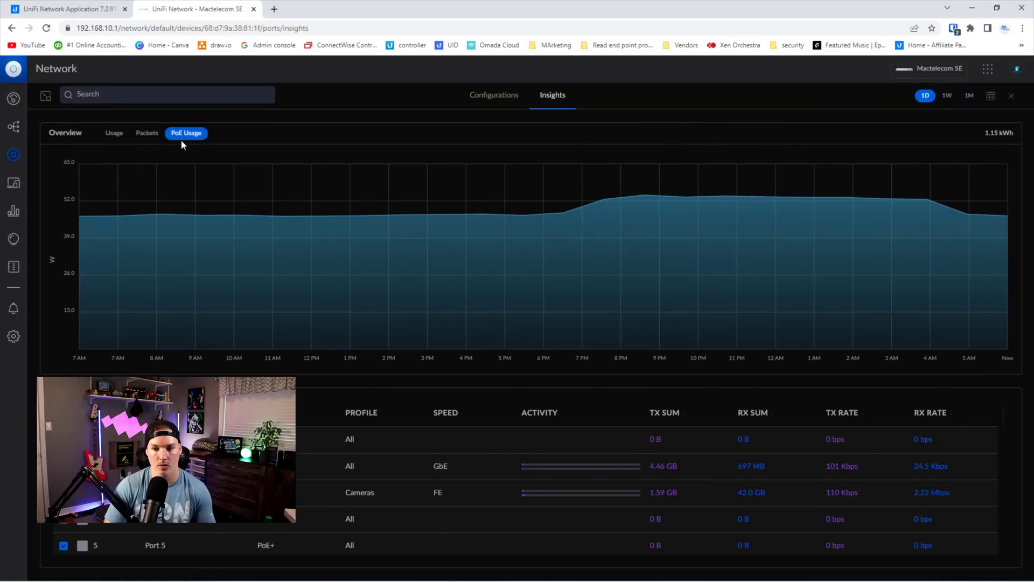
pyautogui.click(112, 134)
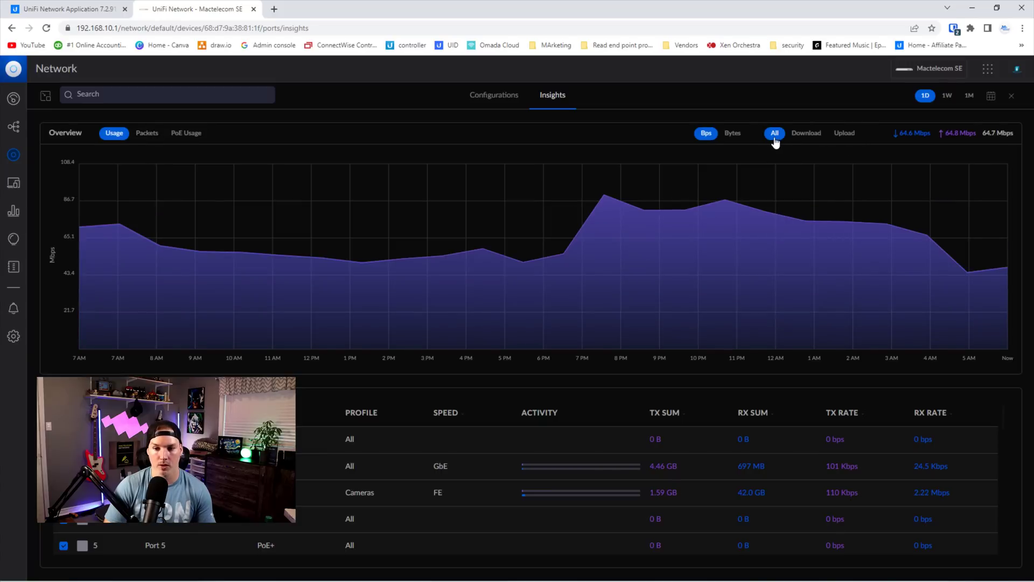
# Chart download traffic for port 2 (U6 Pro) alone.
pyautogui.click(805, 138)
pyautogui.click(843, 135)
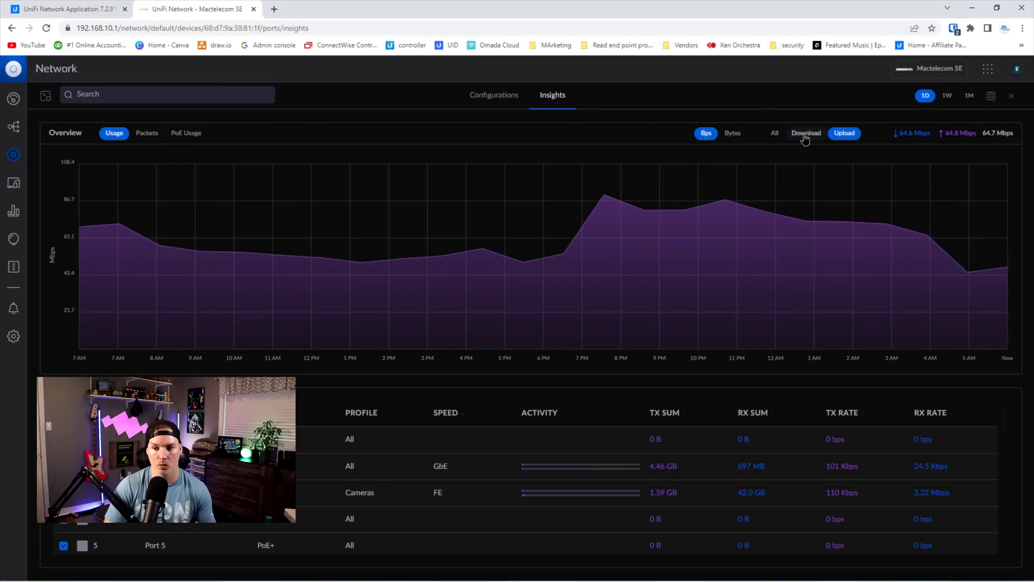
pyautogui.click(805, 135)
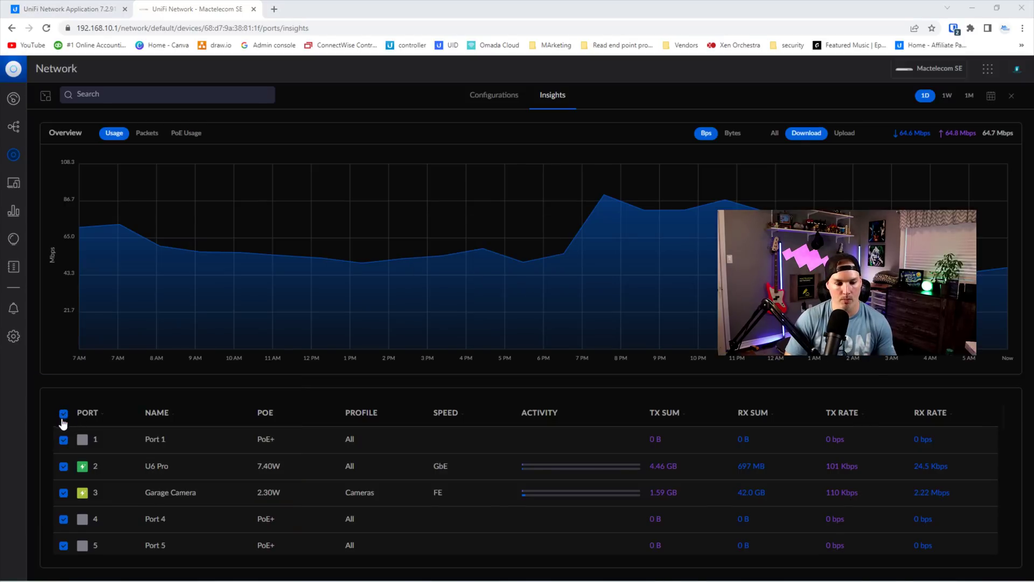
pyautogui.click(62, 415)
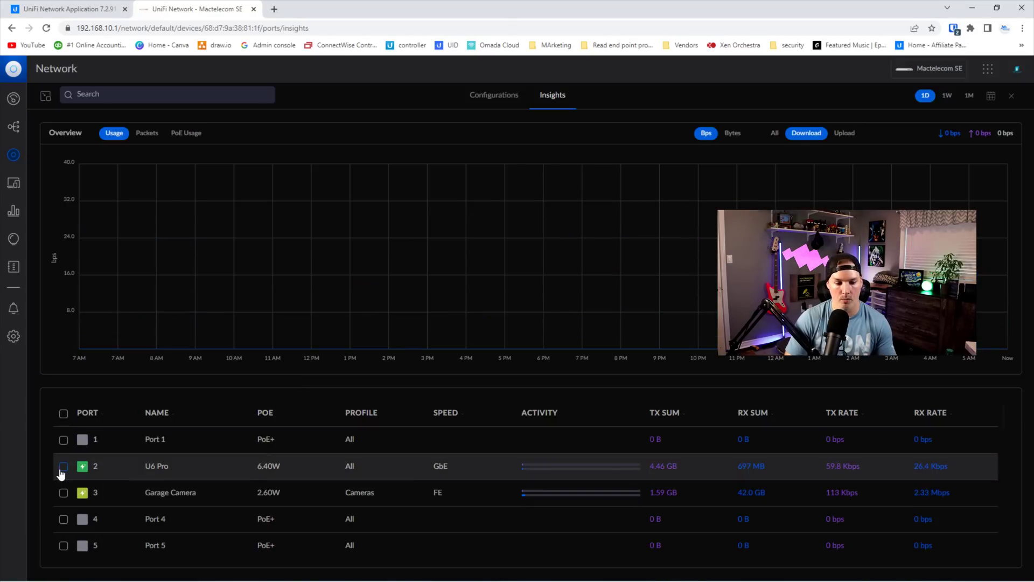
pyautogui.click(62, 468)
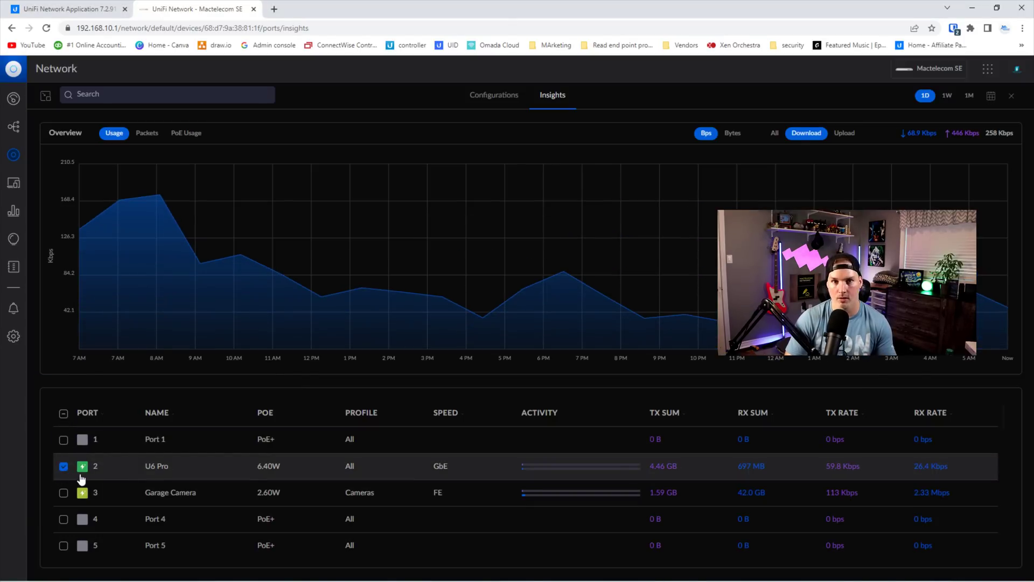